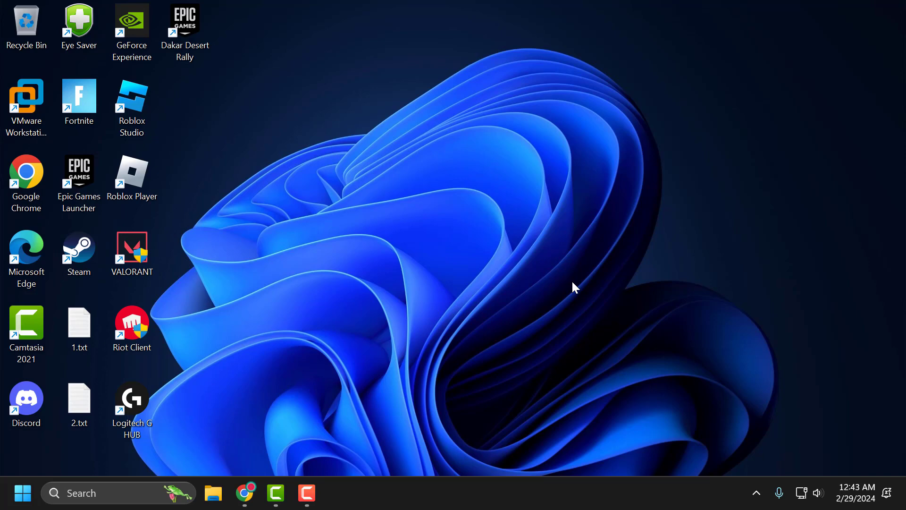
Step: Maximize Chrome and go to the Privacy and security settings
{"action": "left_click", "coordinate": [244, 493]}
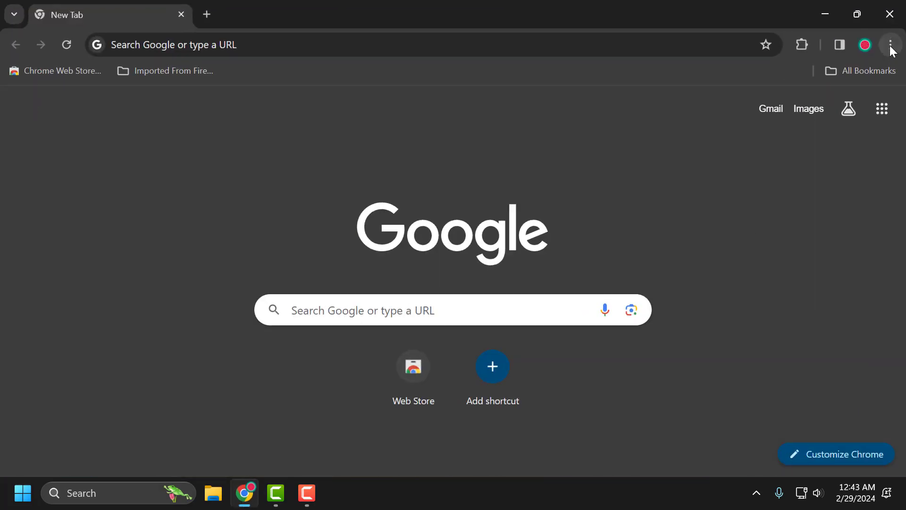
{"action": "left_click", "coordinate": [891, 45]}
{"action": "scroll", "coordinate": [783, 262], "scroll_direction": "down", "scroll_amount": 2}
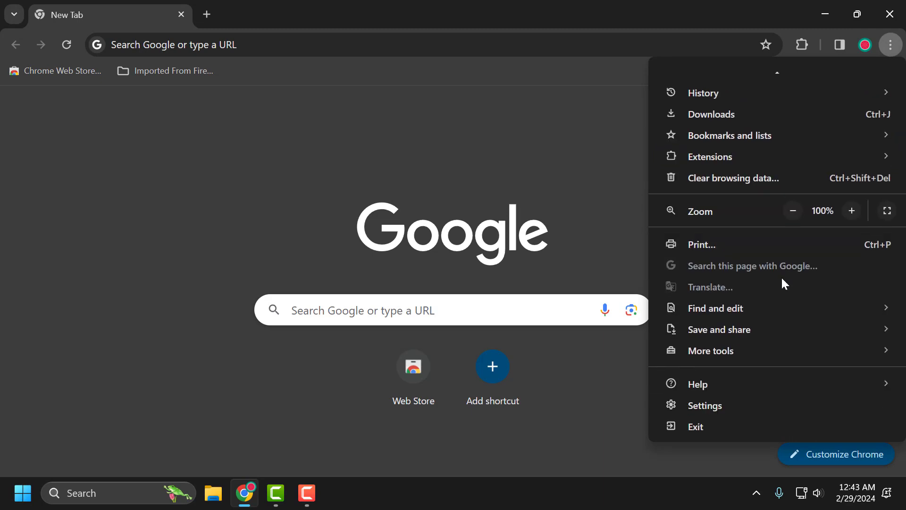
{"action": "left_click", "coordinate": [739, 402]}
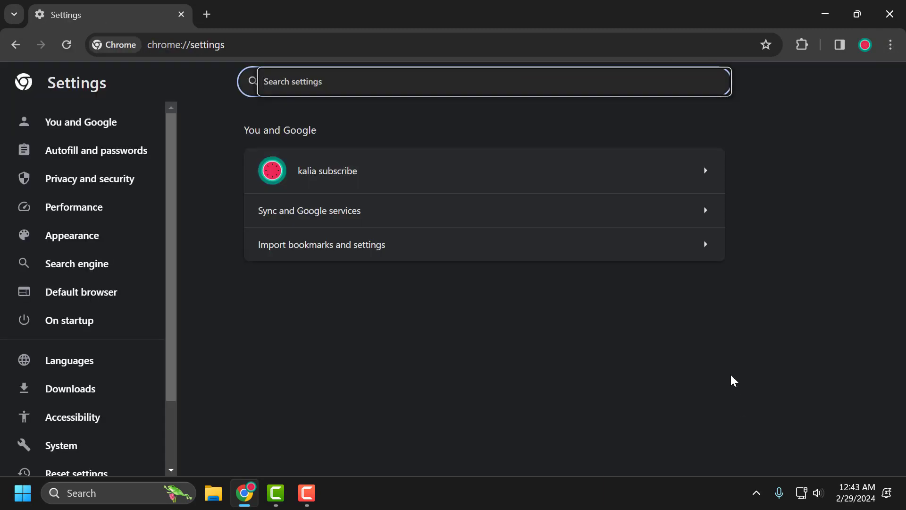
{"action": "left_click", "coordinate": [88, 185]}
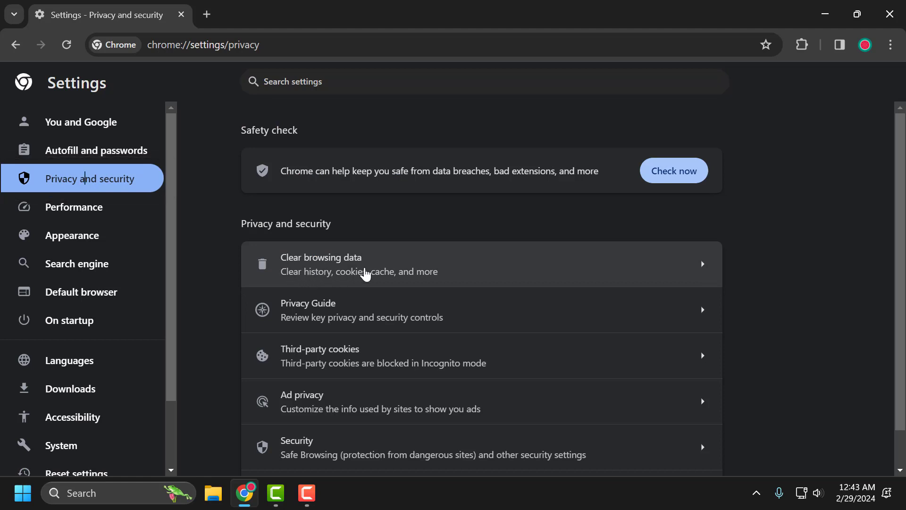
Step: Clear all browsing data for All time from the Advanced tab
{"action": "left_click", "coordinate": [365, 274]}
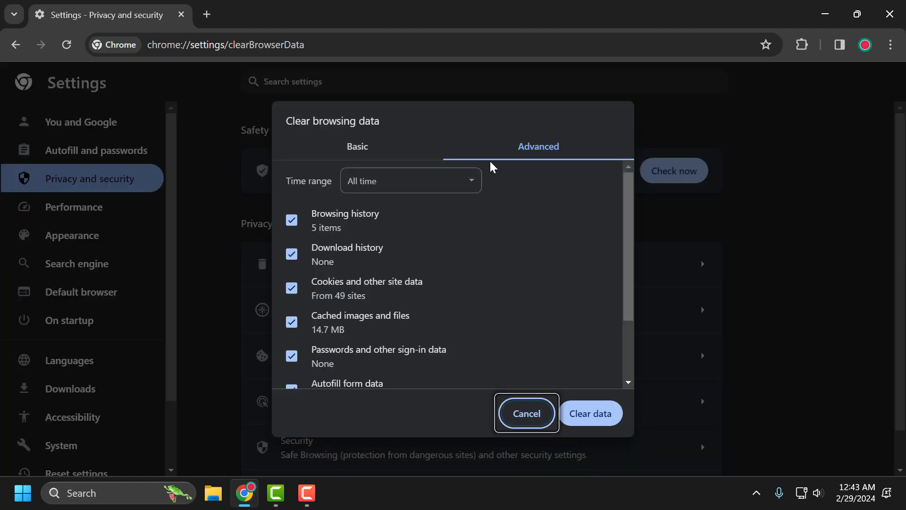
{"action": "left_click", "coordinate": [523, 150]}
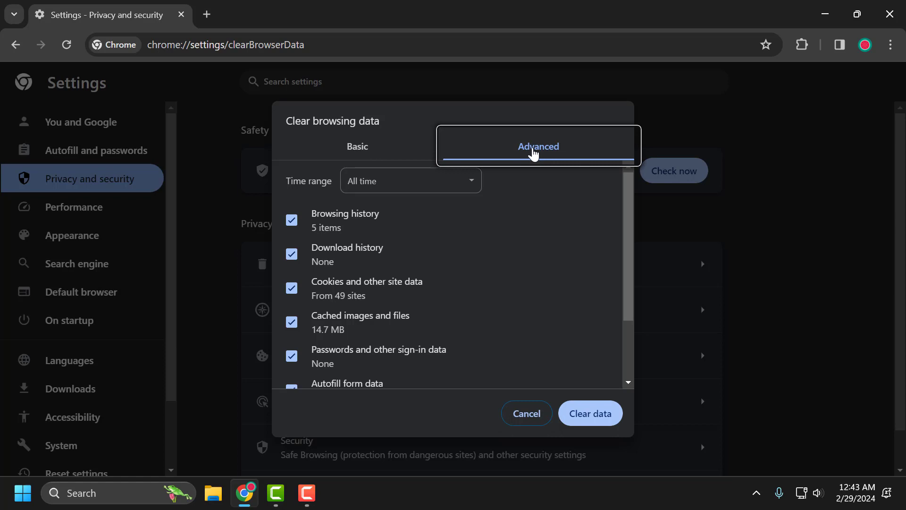
{"action": "left_click", "coordinate": [369, 190]}
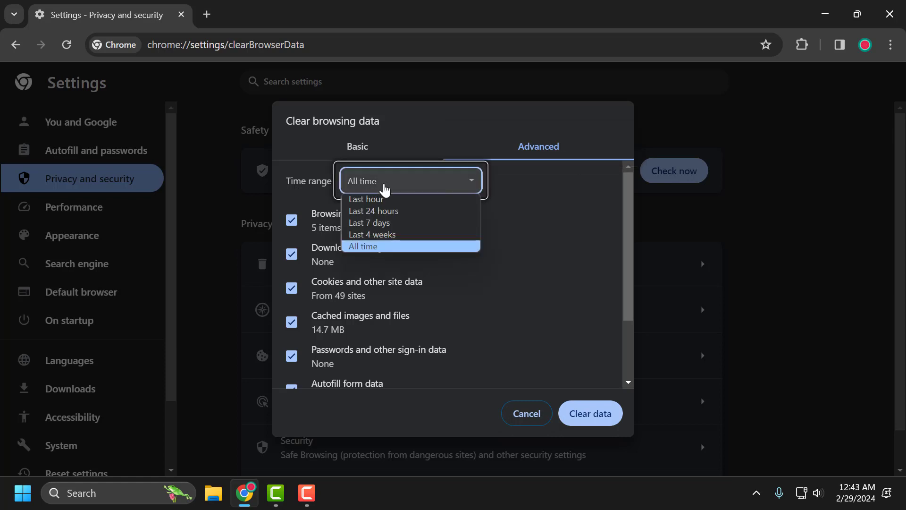
{"action": "left_click", "coordinate": [368, 247]}
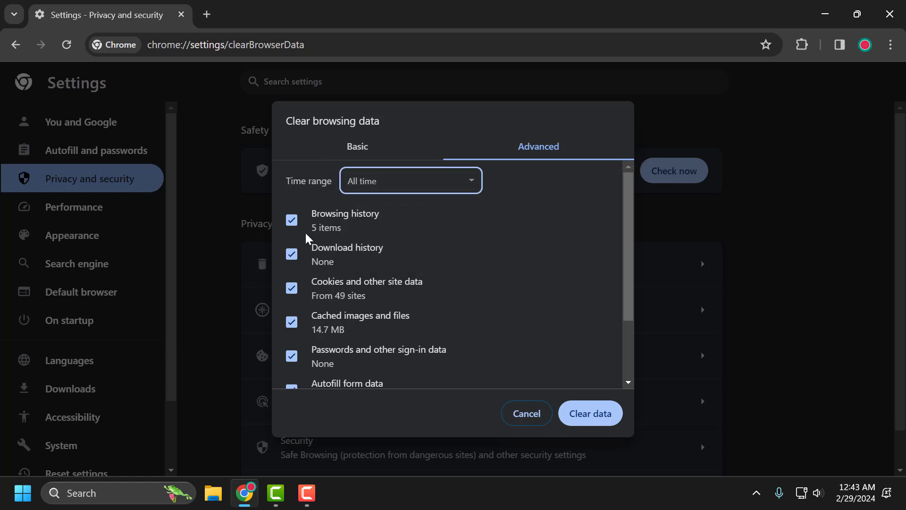
{"action": "scroll", "coordinate": [313, 256], "scroll_direction": "down", "scroll_amount": 3}
{"action": "scroll", "coordinate": [333, 298], "scroll_direction": "up", "scroll_amount": 3}
{"action": "scroll", "coordinate": [338, 243], "scroll_direction": "down", "scroll_amount": 3}
{"action": "left_click", "coordinate": [591, 424]}
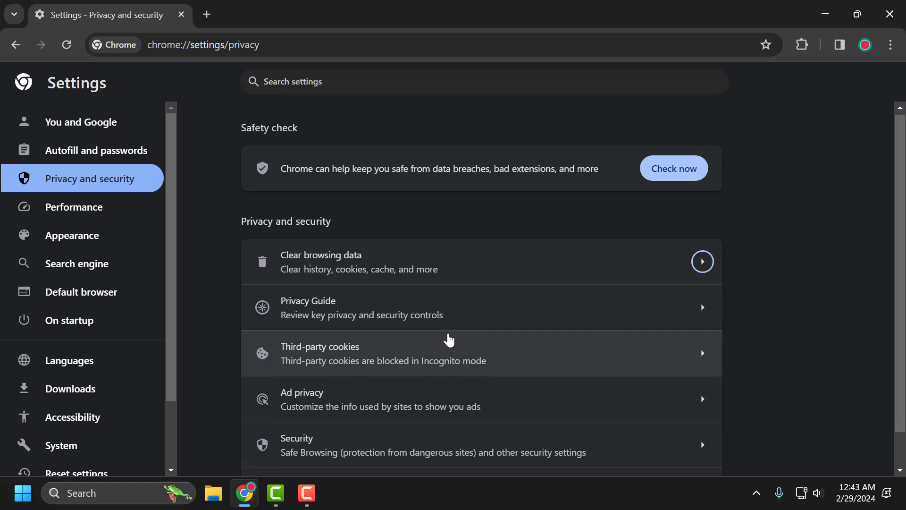
{"action": "scroll", "coordinate": [450, 340], "scroll_direction": "down", "scroll_amount": 1}
Step: Turn on 'Always use secure connections' on Chrome's Security settings page
{"action": "left_click", "coordinate": [369, 416]}
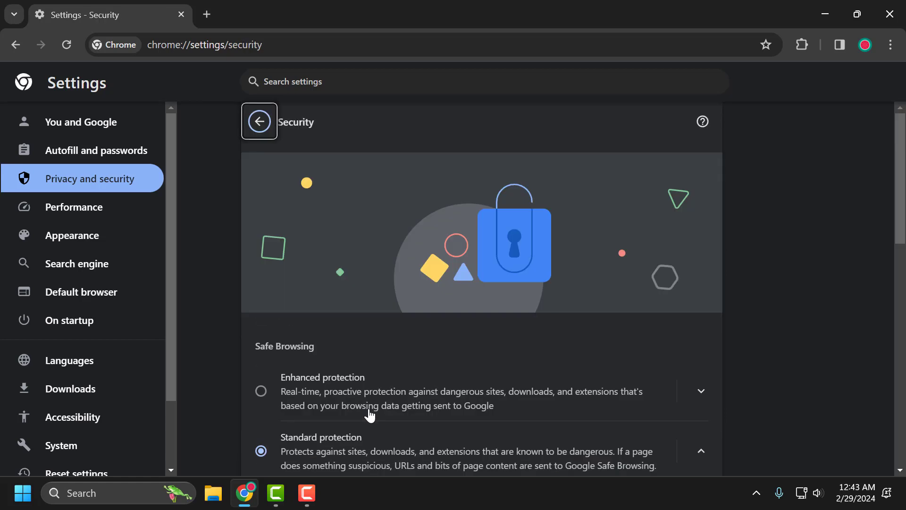
{"action": "scroll", "coordinate": [439, 328], "scroll_direction": "down", "scroll_amount": 1}
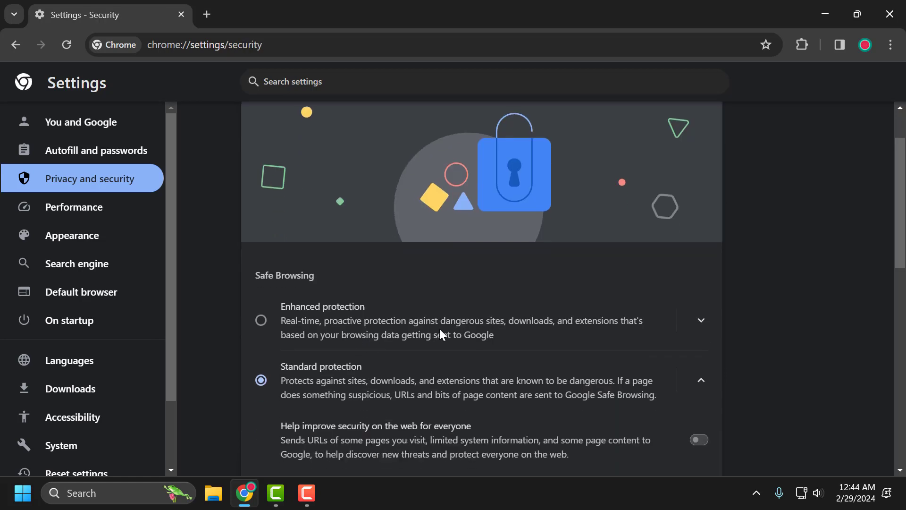
{"action": "scroll", "coordinate": [440, 329], "scroll_direction": "down", "scroll_amount": 3}
{"action": "scroll", "coordinate": [441, 329], "scroll_direction": "down", "scroll_amount": 2}
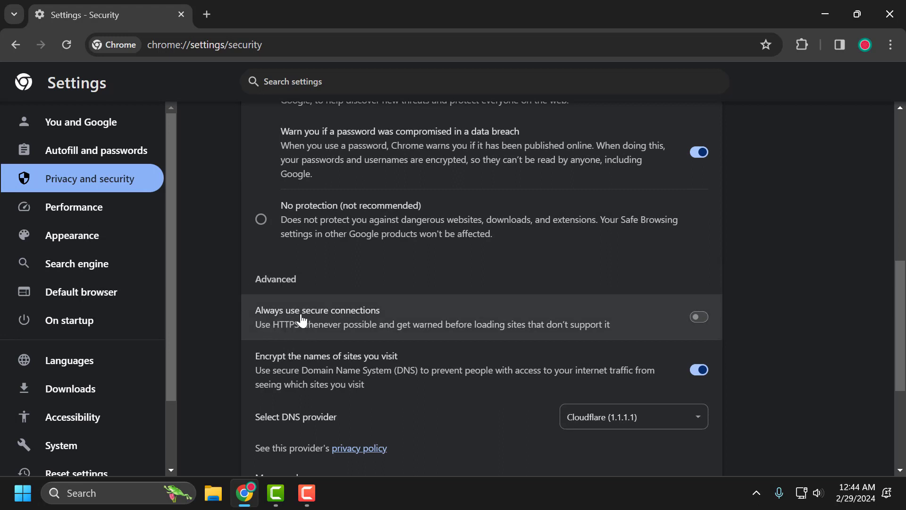
{"action": "left_click", "coordinate": [698, 317]}
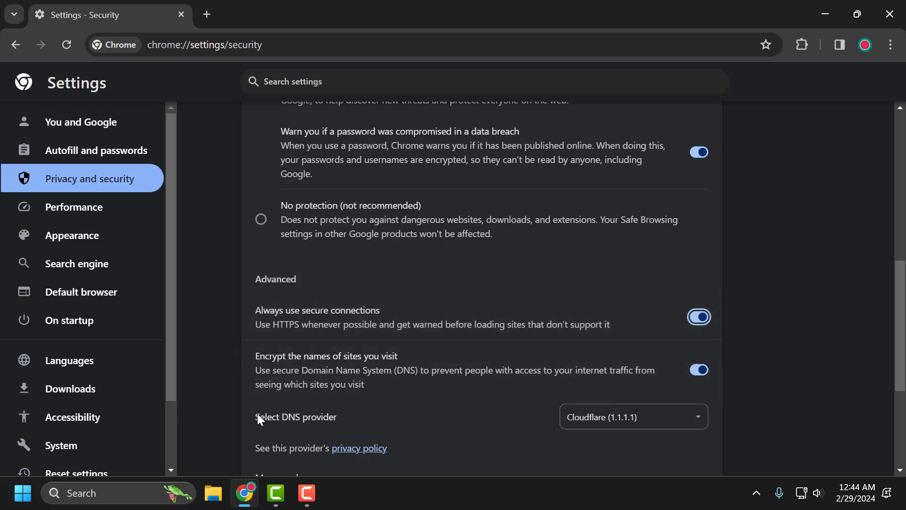
{"action": "scroll", "coordinate": [75, 374], "scroll_direction": "down", "scroll_amount": 1}
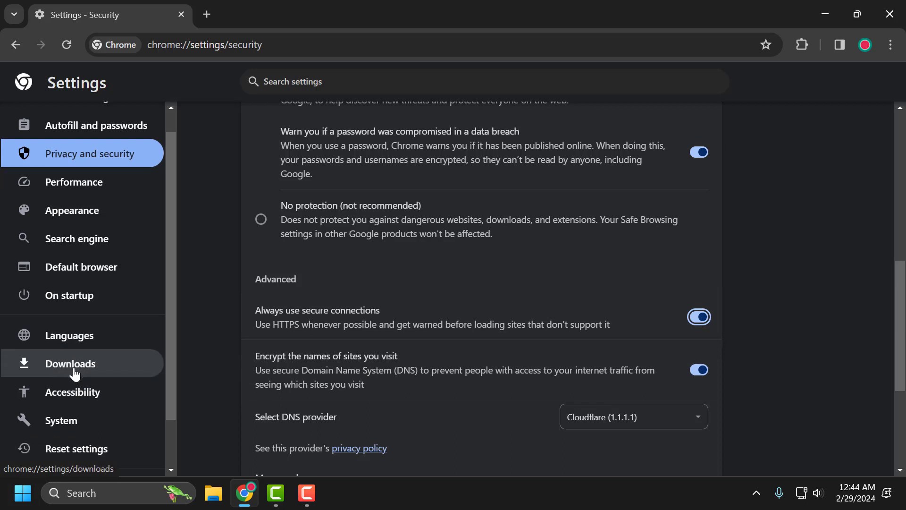
{"action": "scroll", "coordinate": [77, 387], "scroll_direction": "down", "scroll_amount": 2}
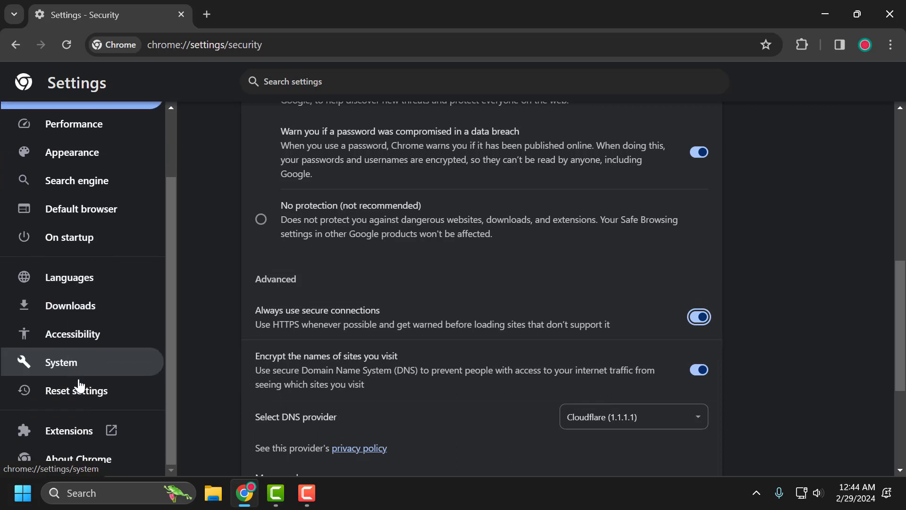
Step: Check for updates on About Chrome and relaunch Chrome to finish updating
{"action": "left_click", "coordinate": [61, 463]}
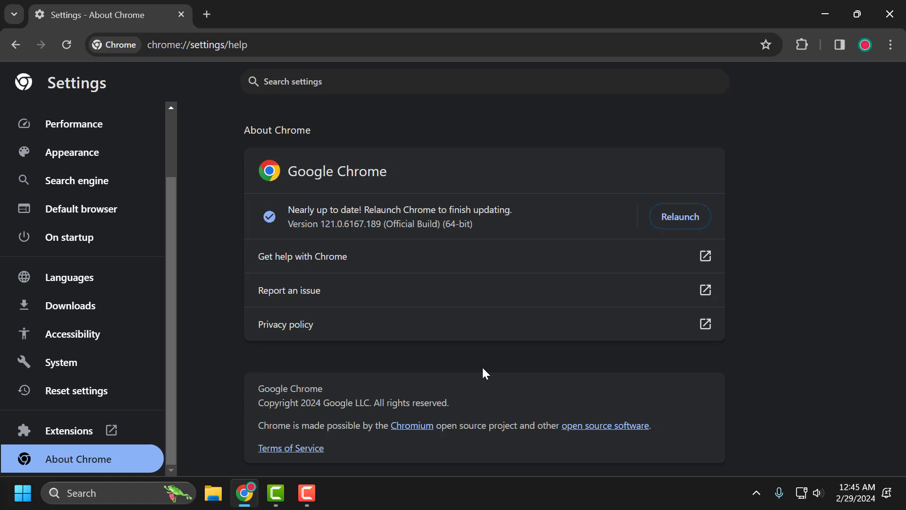
{"action": "left_click", "coordinate": [680, 217]}
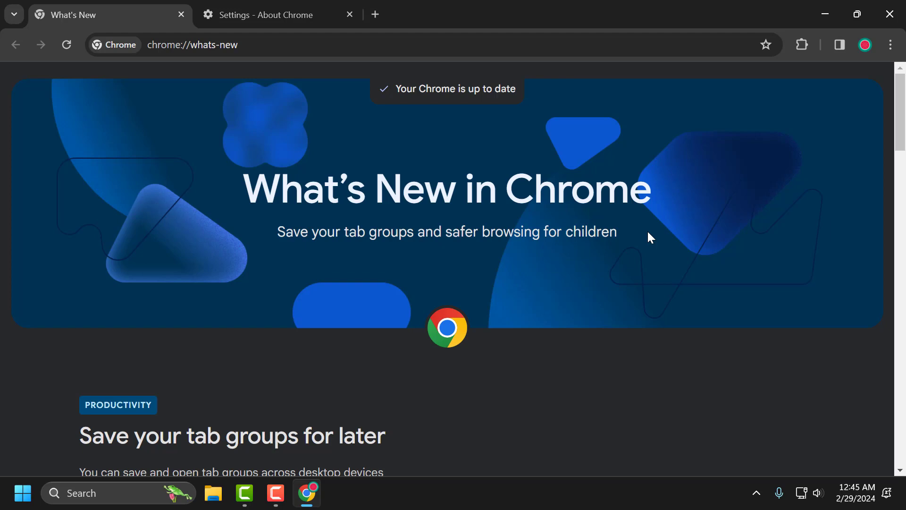
Step: Close Chrome and open 'View network connections' through Windows Search
{"action": "left_click", "coordinate": [891, 15]}
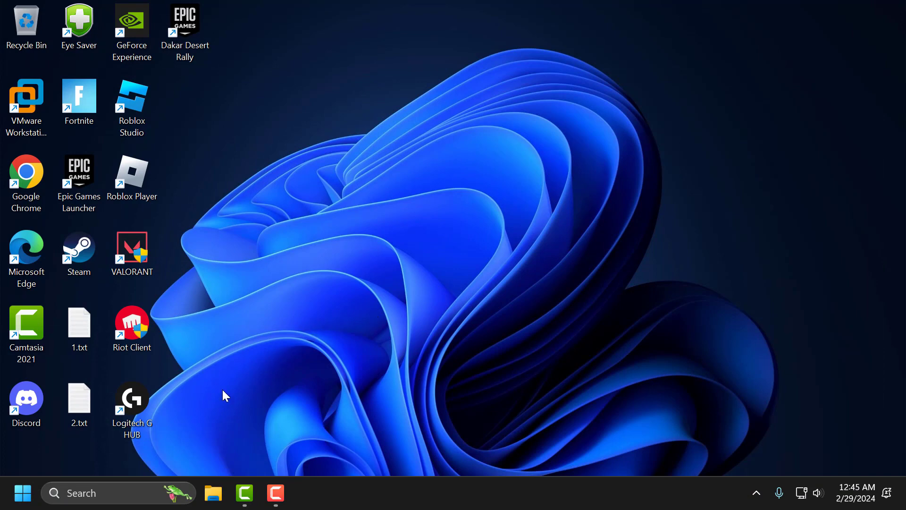
{"action": "left_click", "coordinate": [108, 493]}
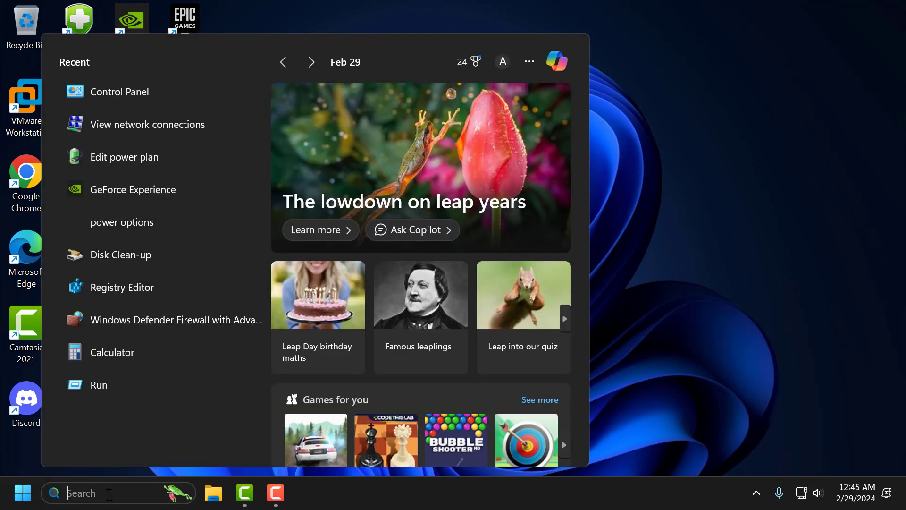
{"action": "type", "text": "view"}
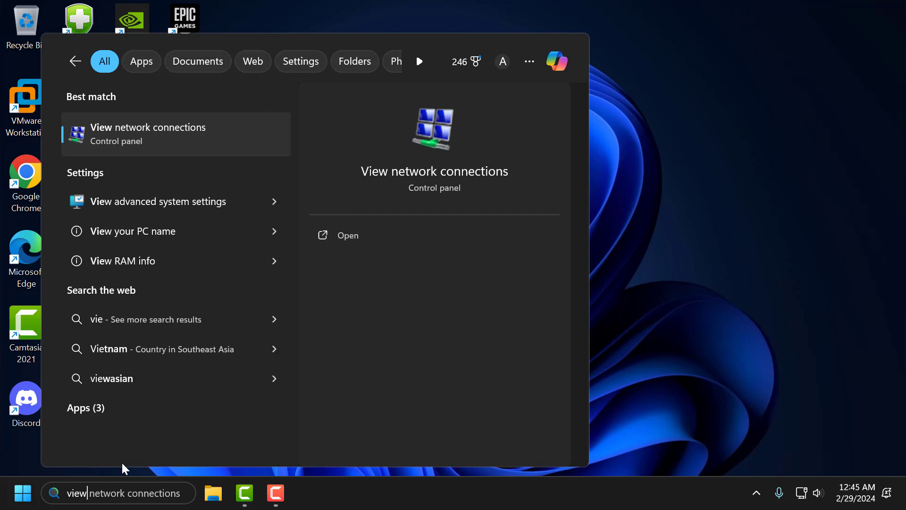
{"action": "left_click", "coordinate": [163, 134]}
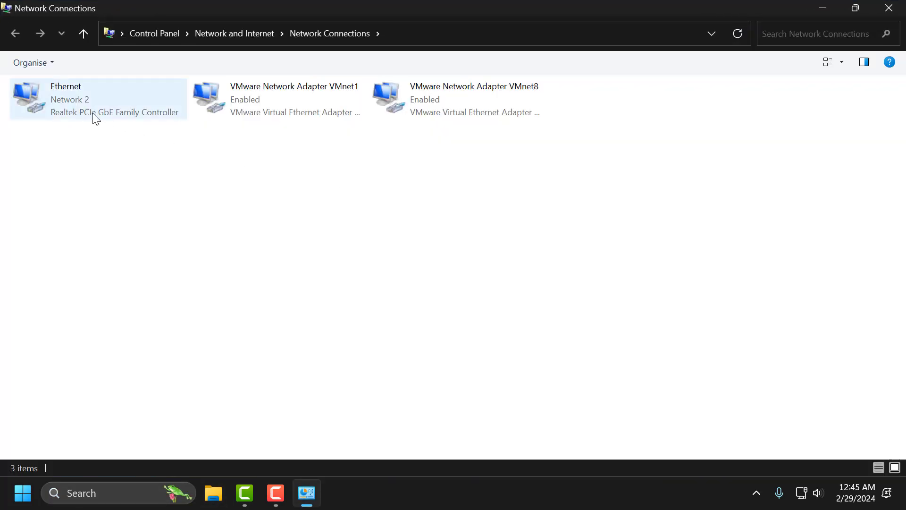
Step: Open the Internet Protocol Version 4 (TCP/IPv4) properties of the Ethernet adapter
{"action": "right_click", "coordinate": [65, 108]}
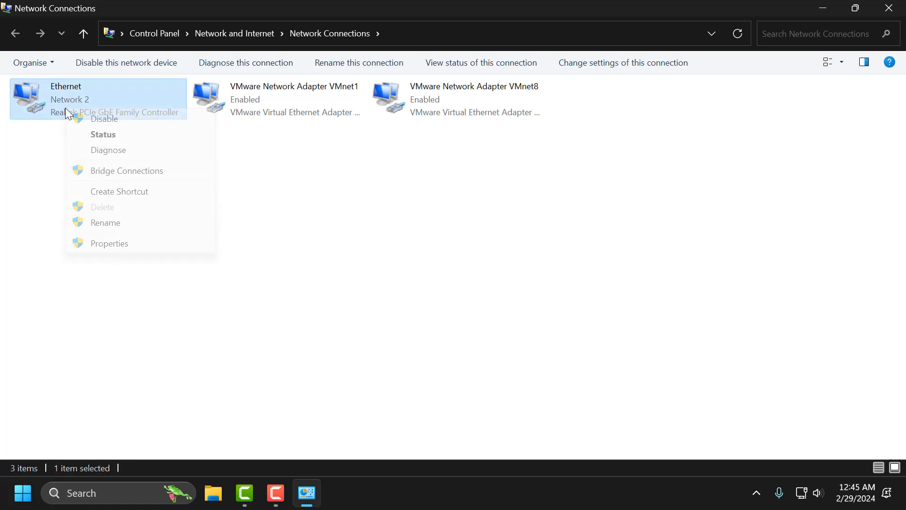
{"action": "left_click", "coordinate": [110, 244]}
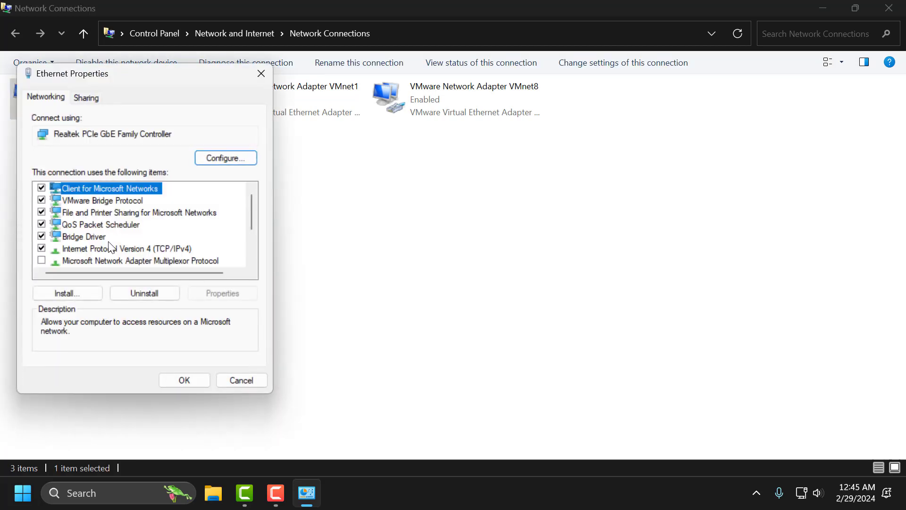
{"action": "left_click", "coordinate": [107, 248]}
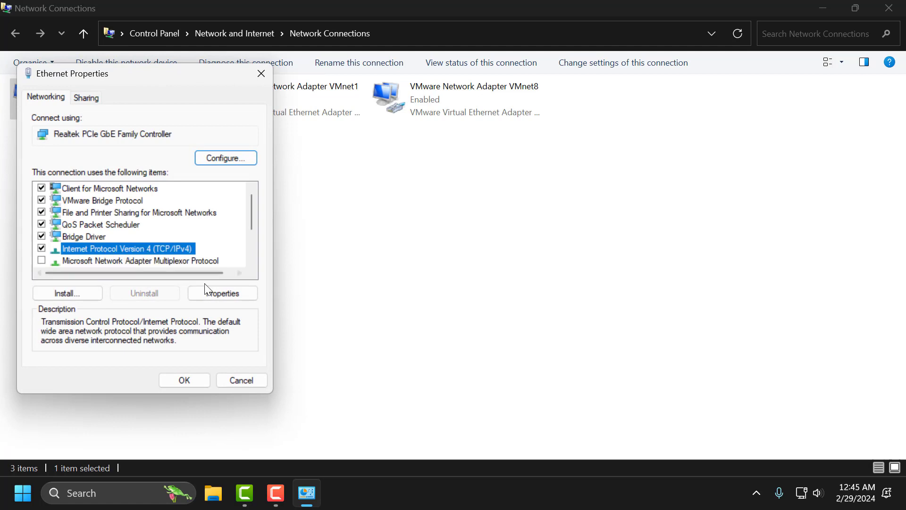
{"action": "left_click", "coordinate": [216, 293]}
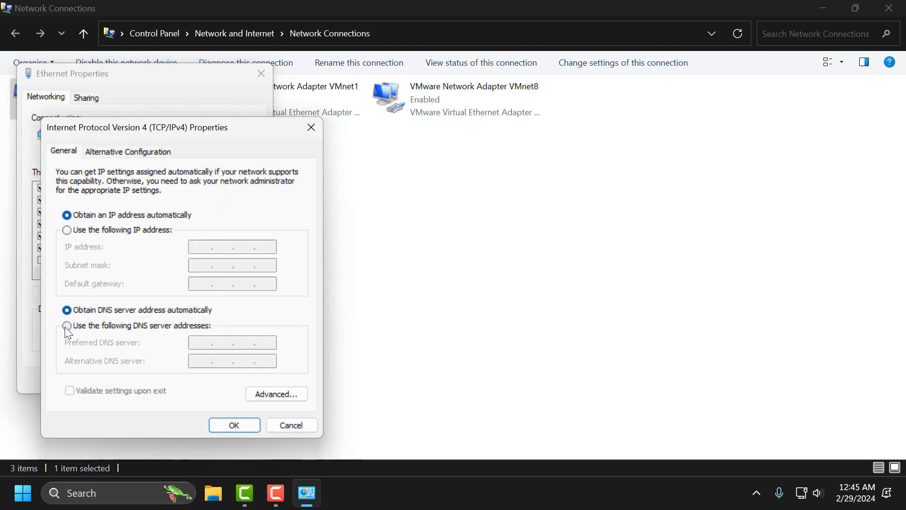
Step: Use manual DNS with preferred server 8.8.8.8, then begin the alternative 8.8.4.4
{"action": "left_click", "coordinate": [68, 327]}
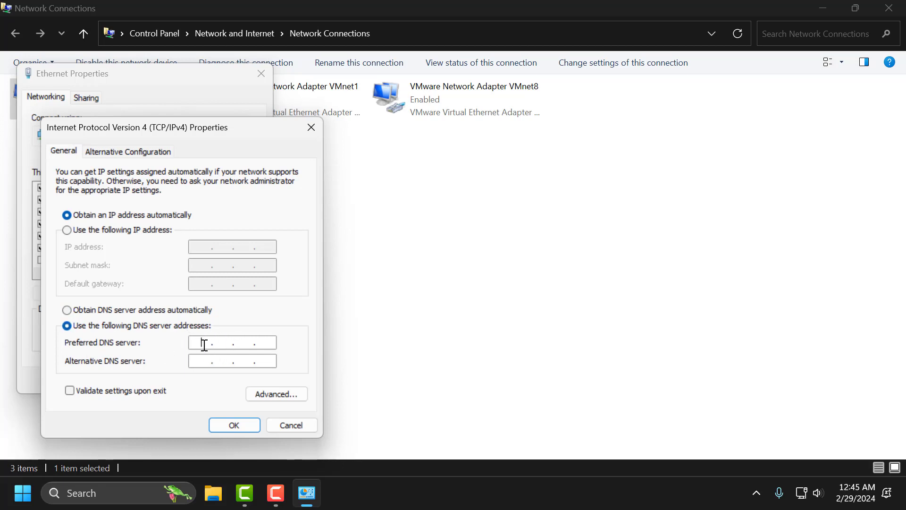
{"action": "type", "text": "8.8.8."}
{"action": "left_click", "coordinate": [260, 340]}
{"action": "type", "text": "8"}
{"action": "left_click", "coordinate": [192, 361]}
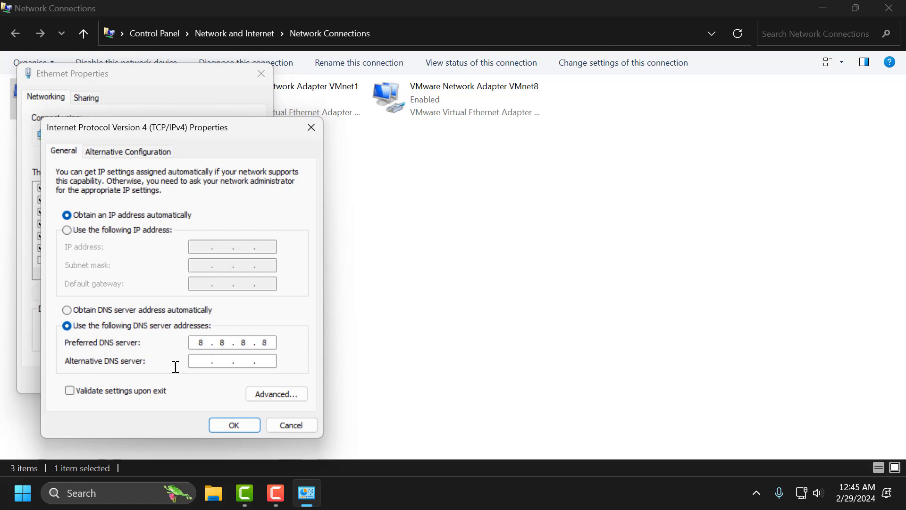
{"action": "type", "text": "8.8"}
{"action": "type", "text": ".4.4"}
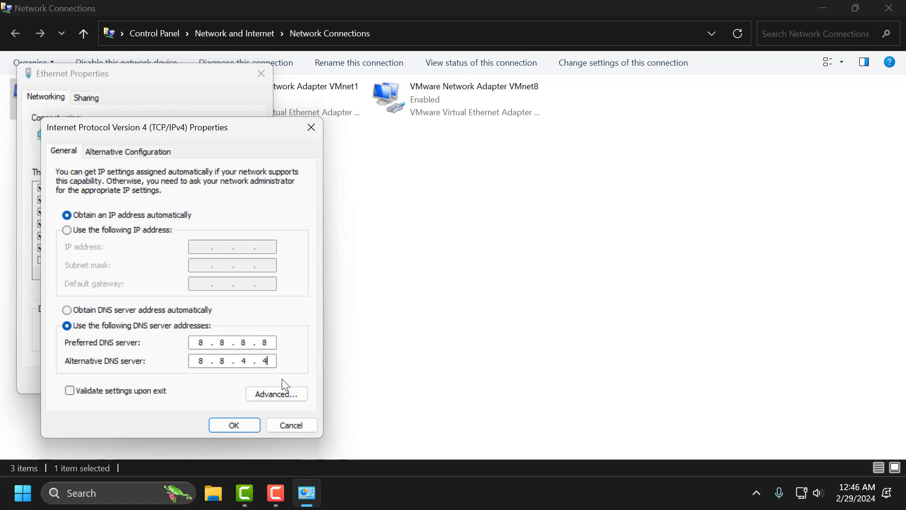
Step: Apply the new DNS settings, then close Ethernet Properties and Network Connections
{"action": "left_click", "coordinate": [235, 425]}
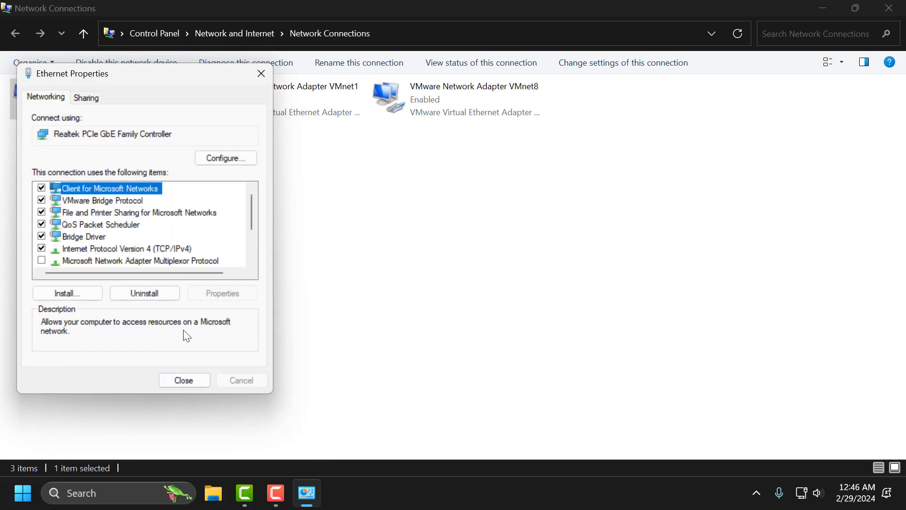
{"action": "left_click", "coordinate": [188, 383]}
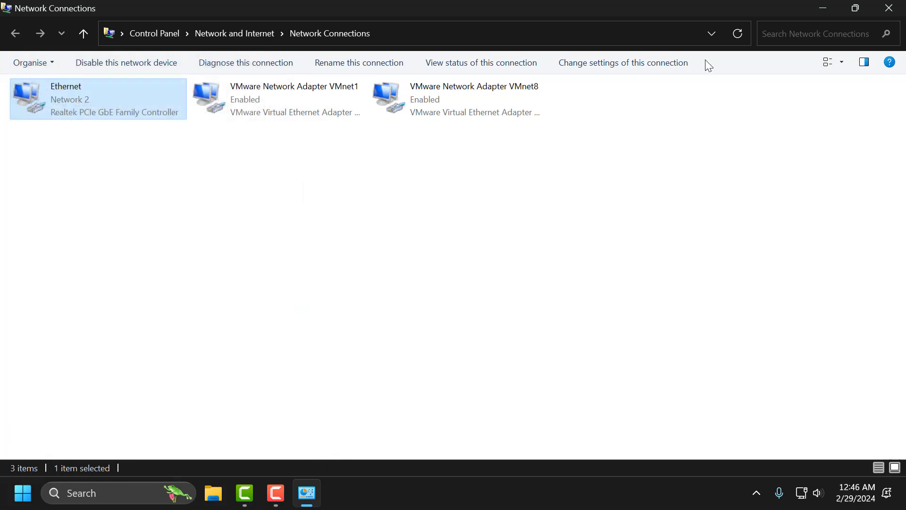
{"action": "key", "text": "alt+F4"}
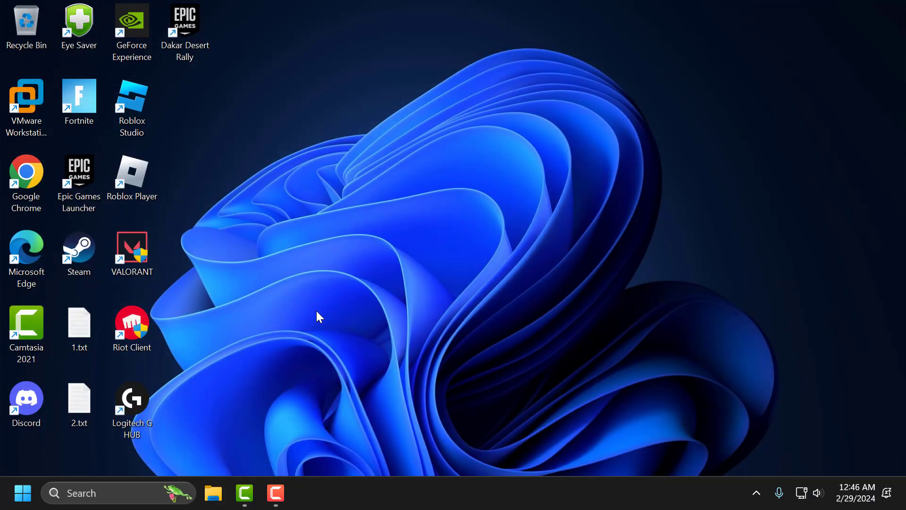